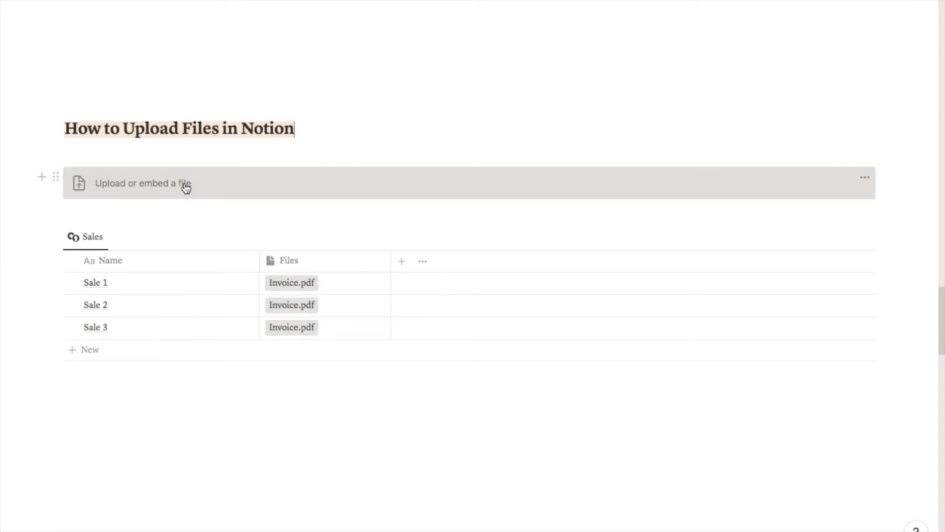
# Insert a second empty File block under the page title with /file
pyautogui.press('Return')
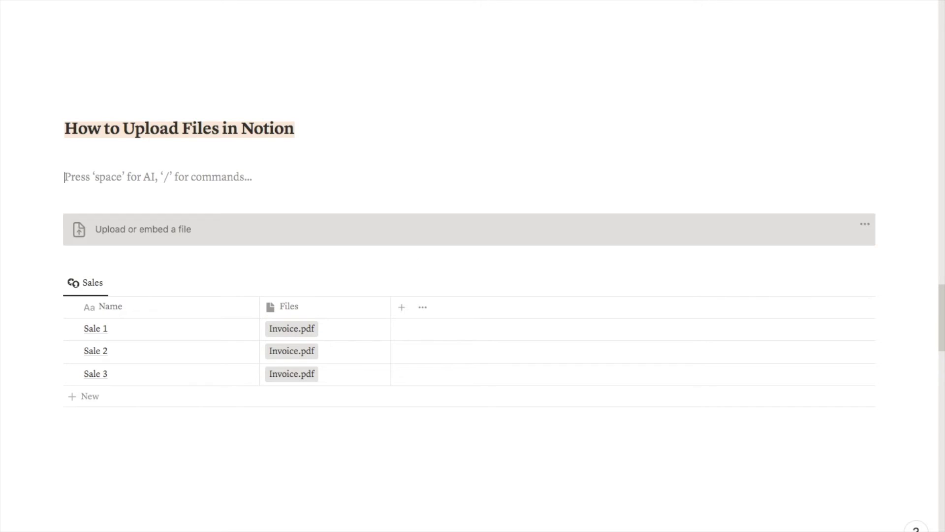
pyautogui.write('/')
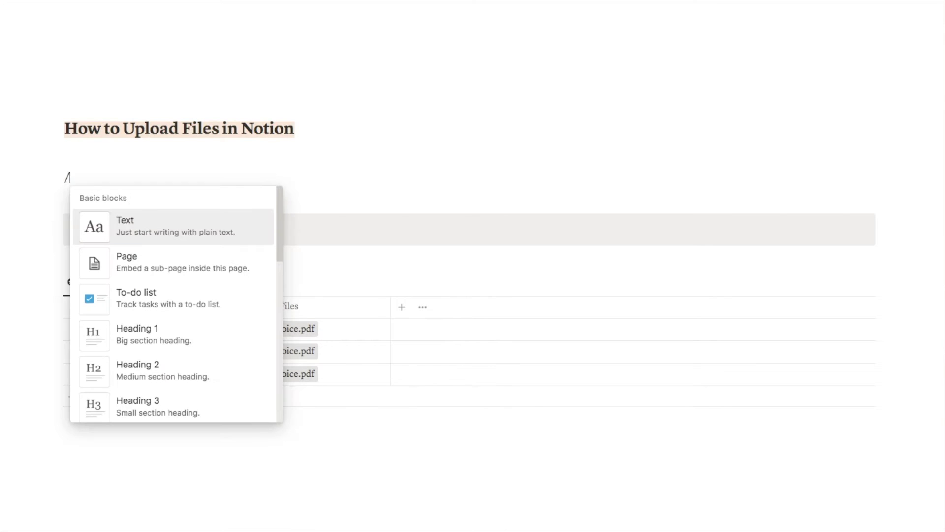
pyautogui.write('file')
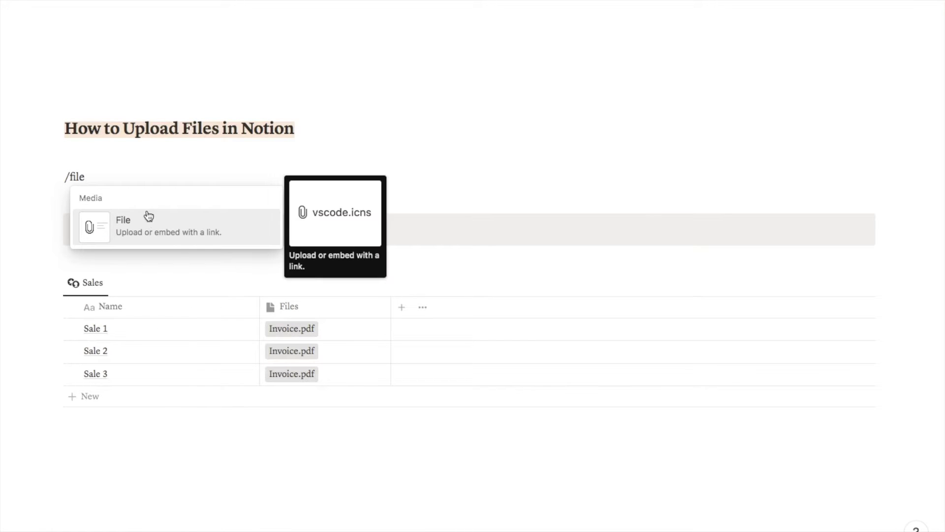
pyautogui.click(160, 230)
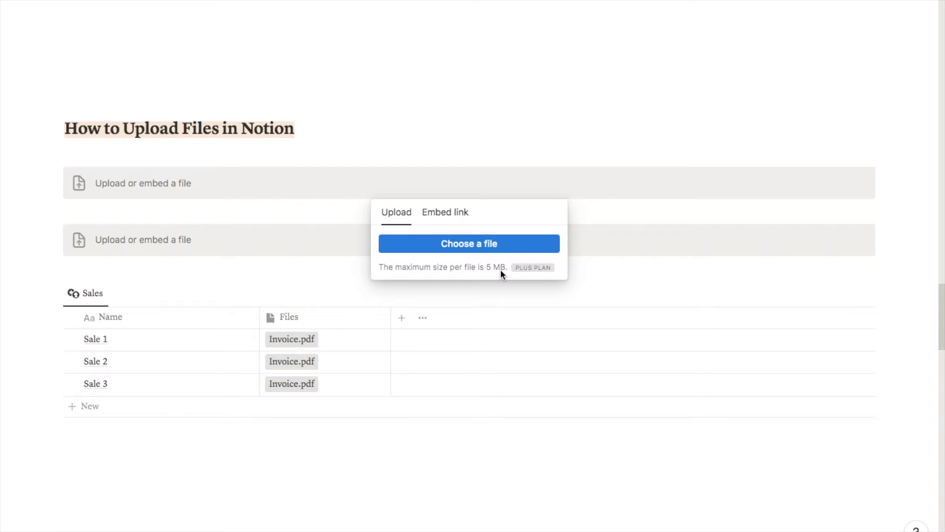
pyautogui.click(459, 220)
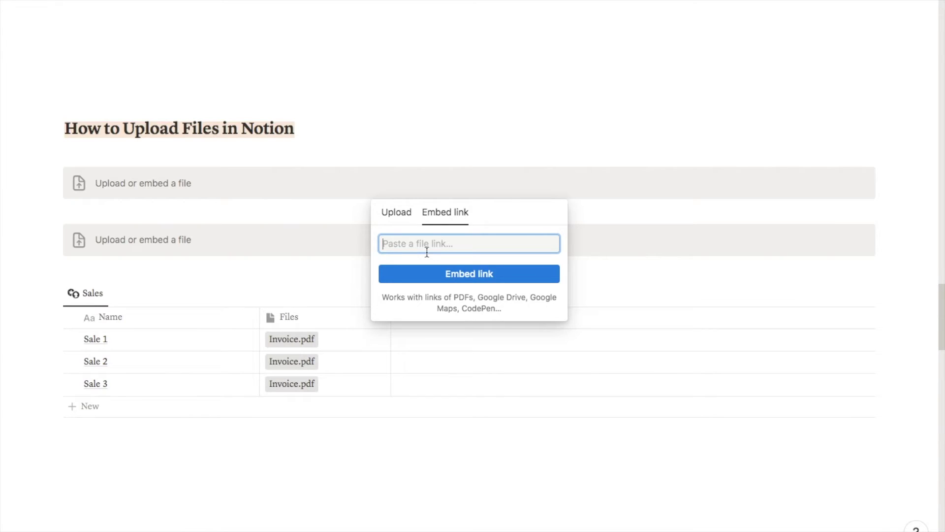
pyautogui.click(398, 213)
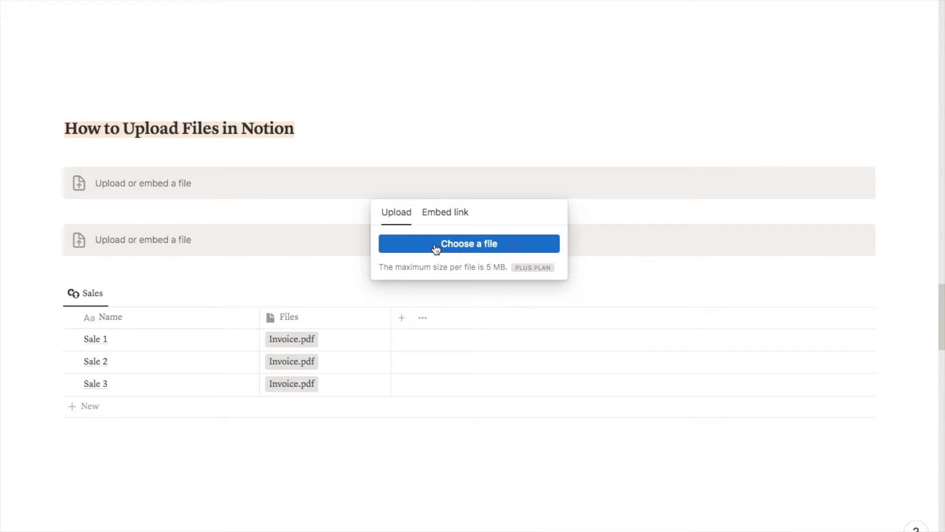
# Upload Flight Reservation.pdf (124.4KB) into the file block under the title
pyautogui.click(451, 249)
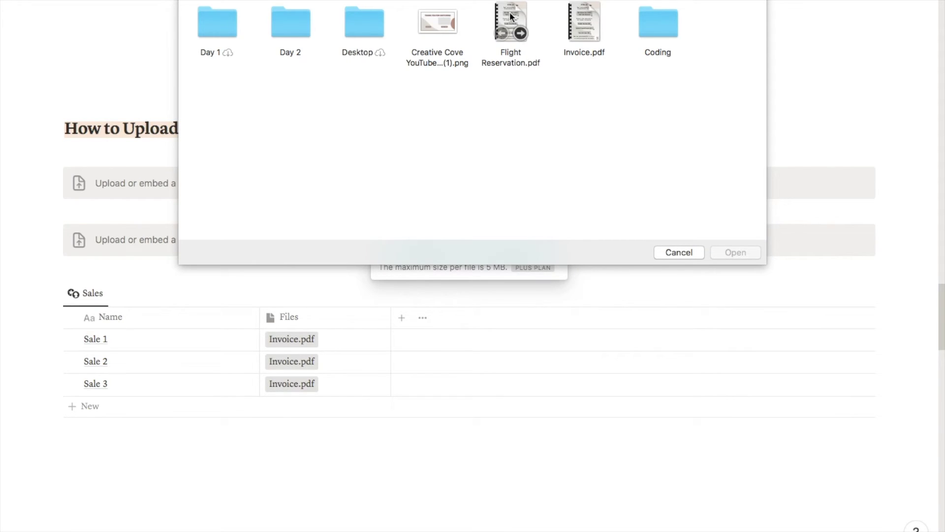
pyautogui.doubleClick(512, 19)
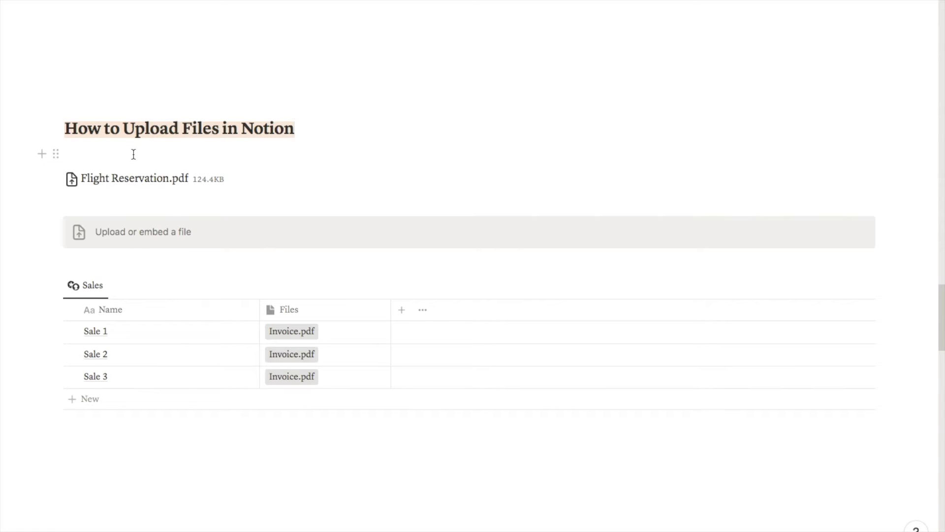
# Download a copy of Flight Reservation.pdf from its block menu
pyautogui.rightClick(126, 173)
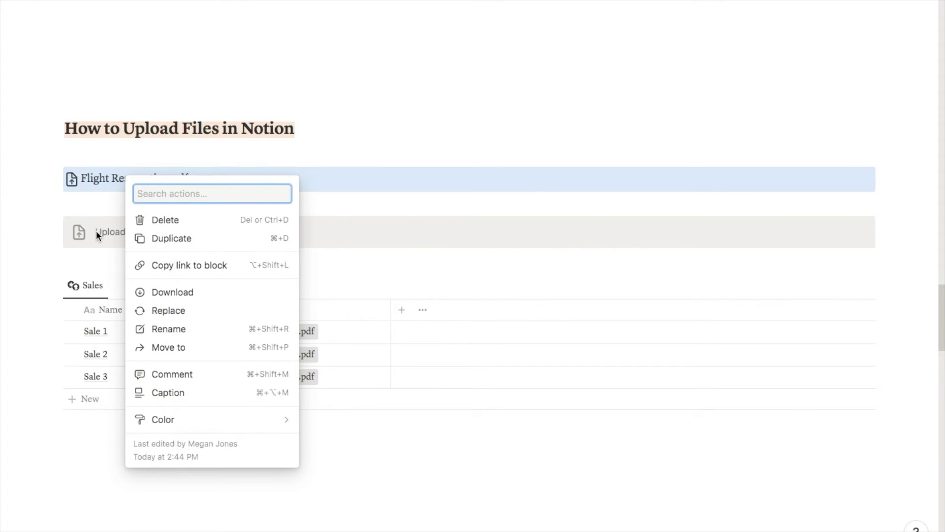
pyautogui.click(172, 292)
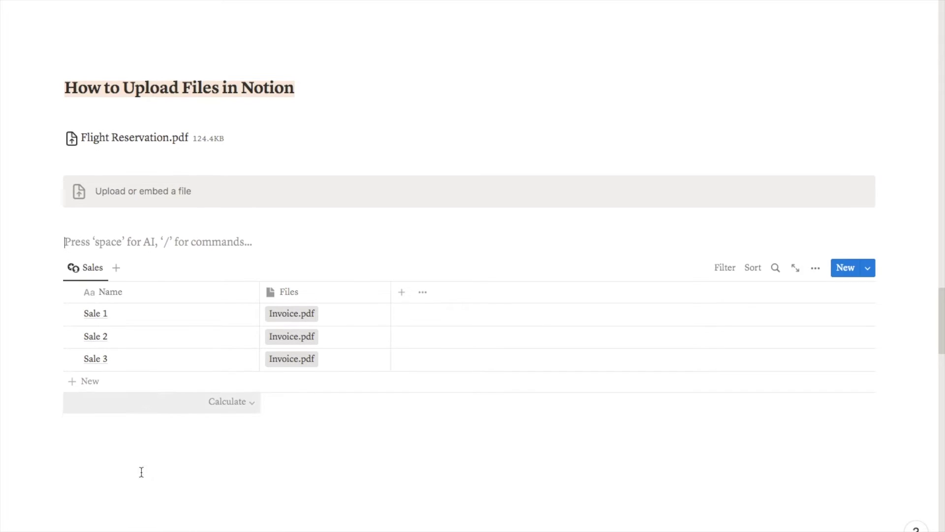
pyautogui.scroll(-1, 142, 473)
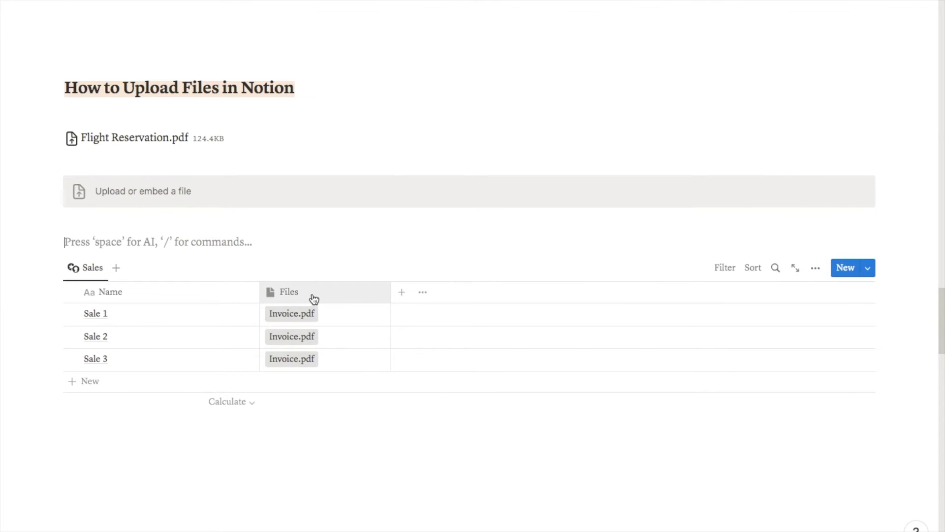
# Insert an inline database titled Sales below the existing Sales table
pyautogui.scroll(-3, 97, 357)
pyautogui.click(97, 357)
pyautogui.press('Return')
pyautogui.write('/data')
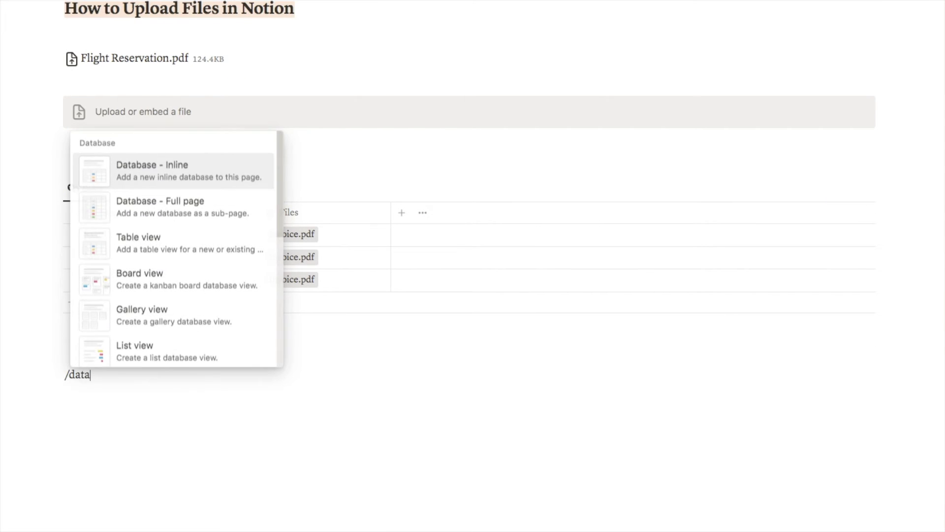
pyautogui.moveTo(131, 169)
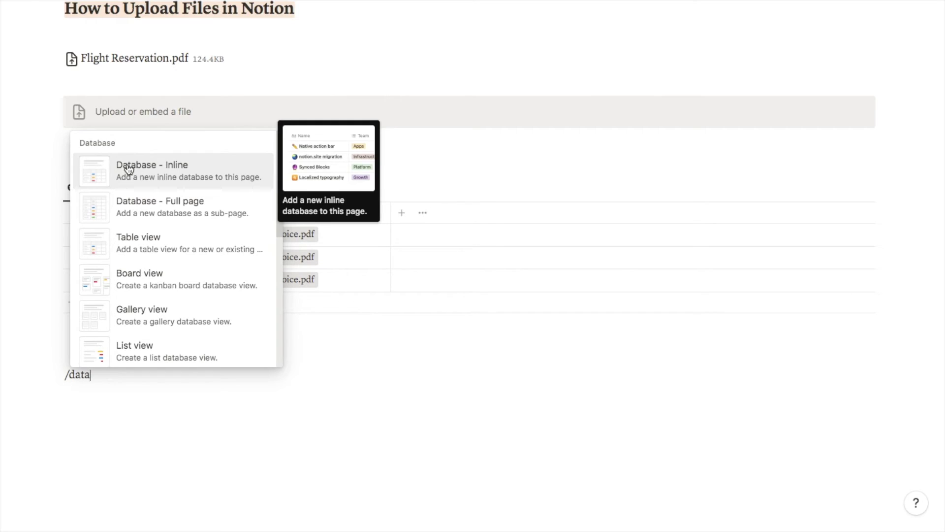
pyautogui.click(168, 170)
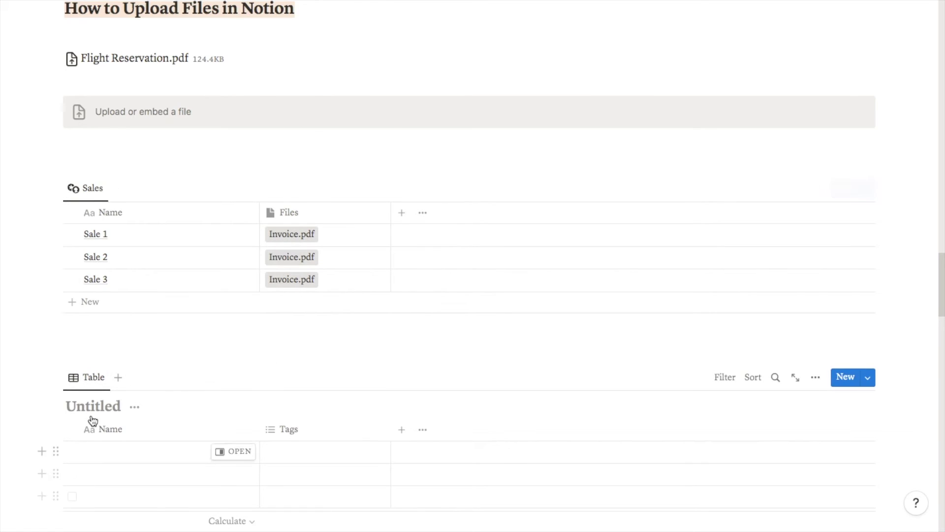
pyautogui.write('Sales')
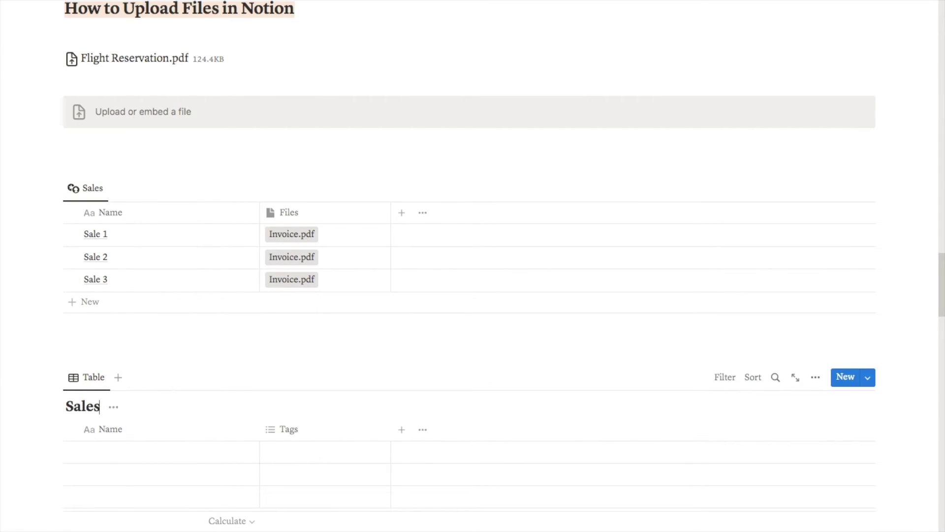
# Hide the title of the new Sales database
pyautogui.click(113, 406)
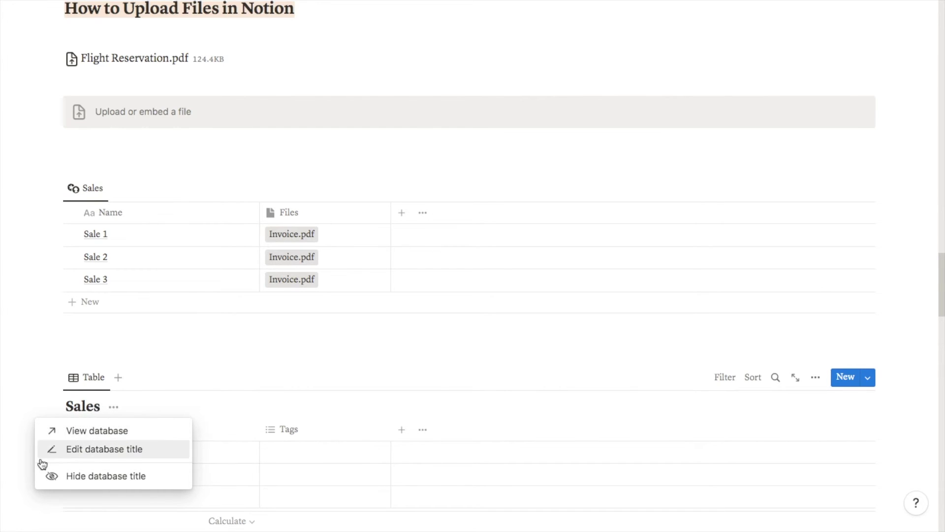
pyautogui.click(78, 476)
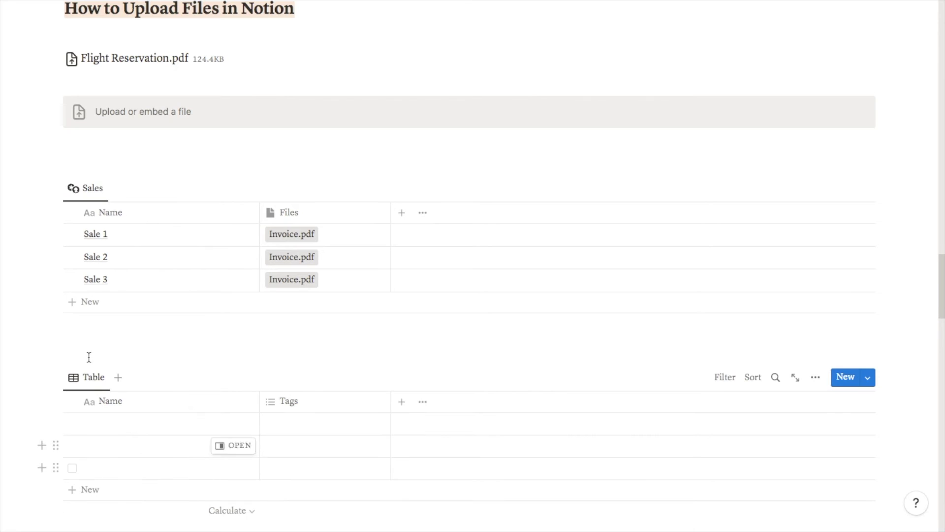
pyautogui.click(88, 375)
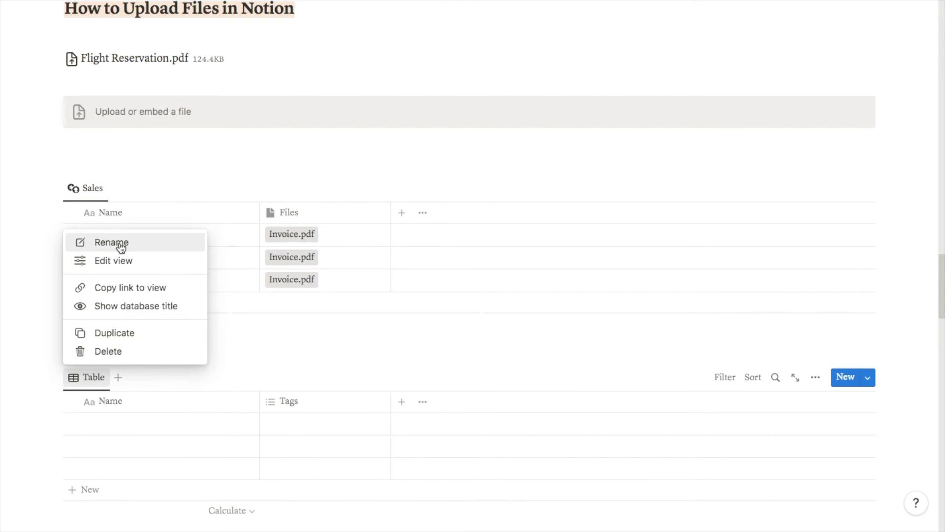
pyautogui.scroll(-2, 181, 448)
pyautogui.click(181, 448)
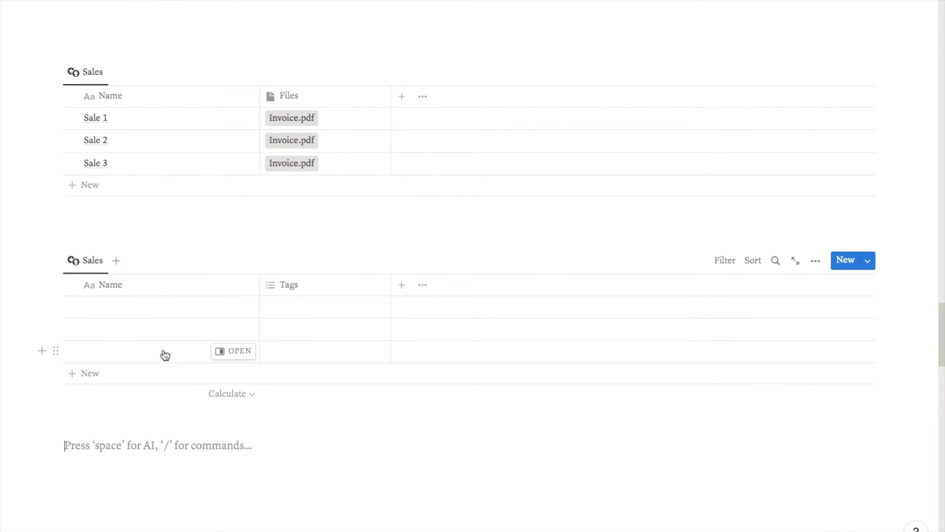
# Name the first row of the new table Sale 1
pyautogui.click(108, 313)
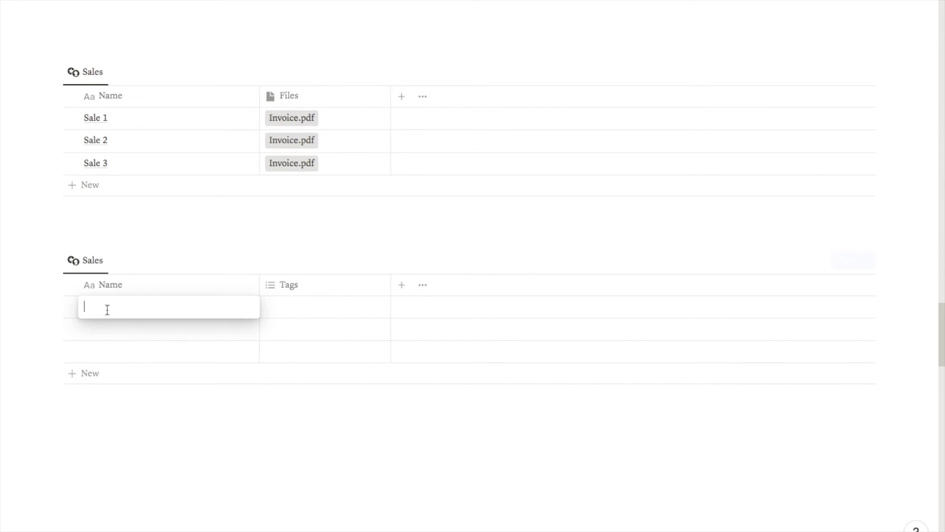
pyautogui.write('Sale 1')
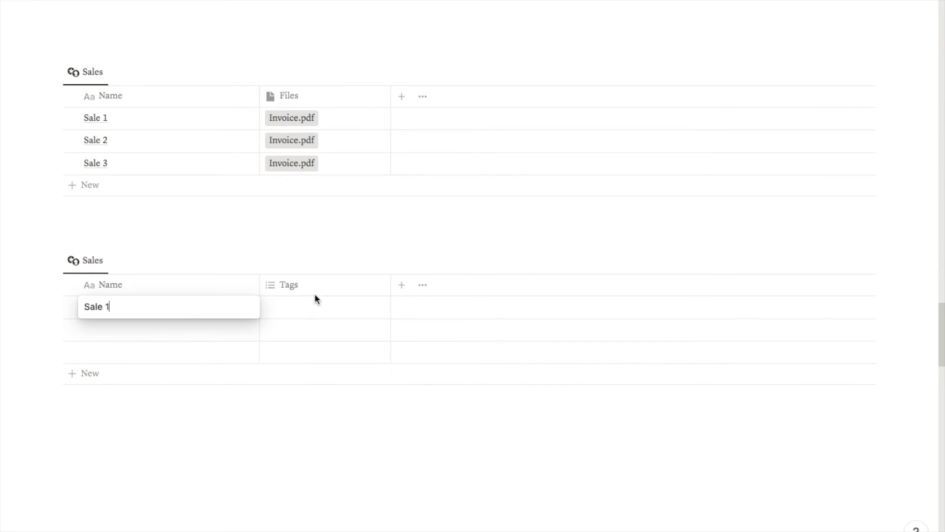
pyautogui.press('Escape')
pyautogui.press('Escape')
# Delete the Tags column and the two empty rows from the lower table
pyautogui.click(325, 287)
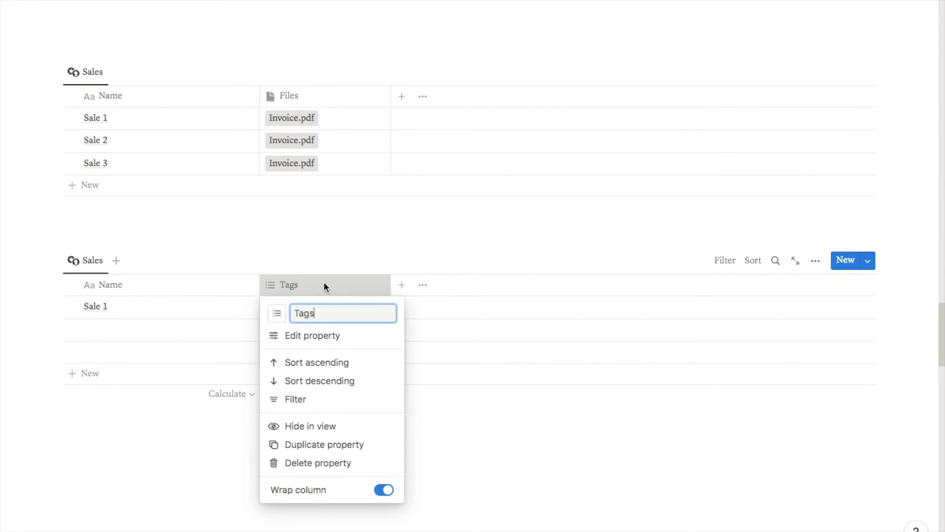
pyautogui.click(321, 470)
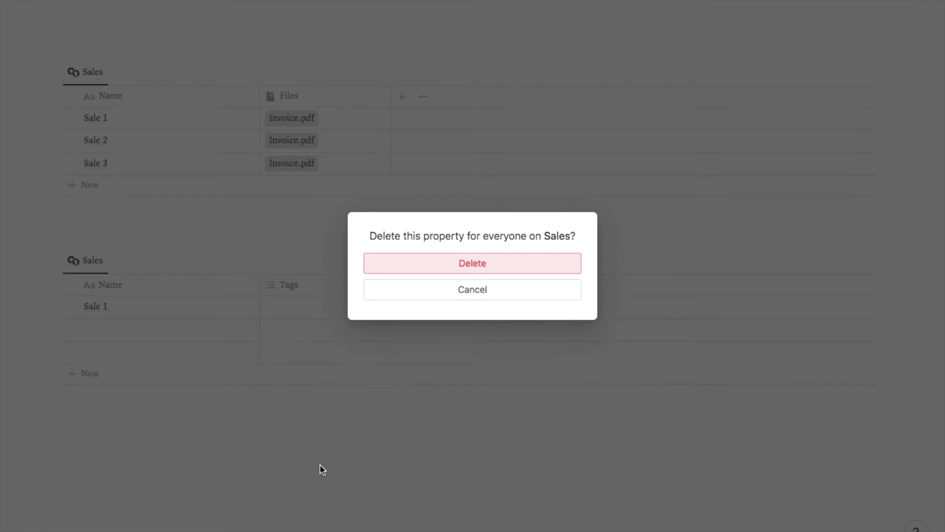
pyautogui.click(476, 265)
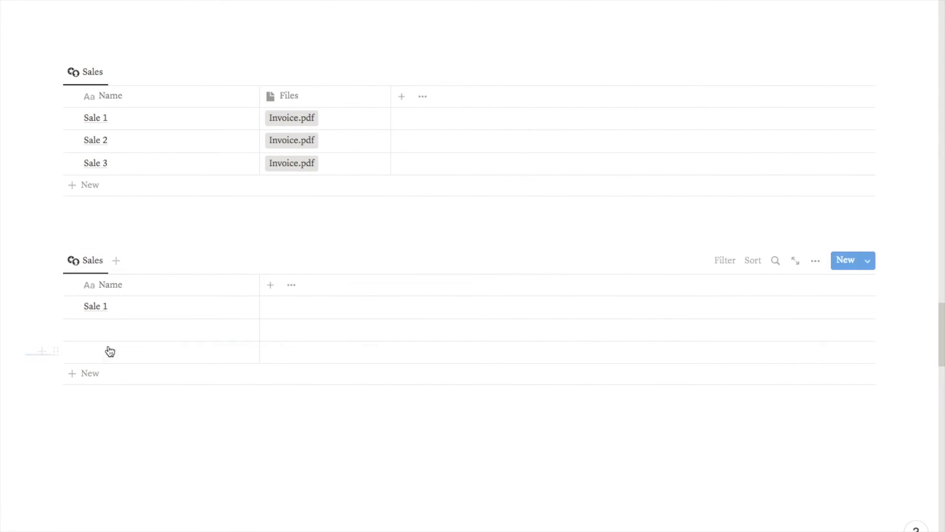
pyautogui.moveTo(25, 352); pyautogui.dragTo(132, 334)
pyautogui.press('Delete')
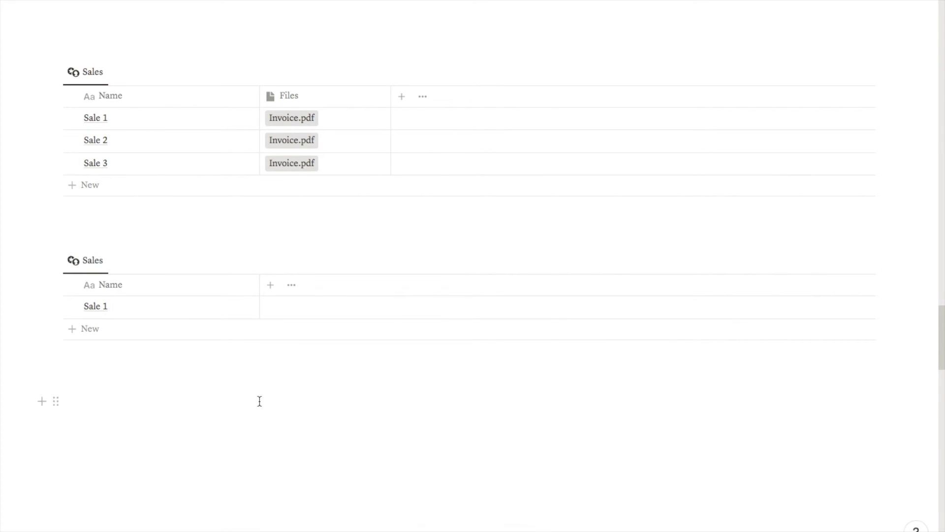
# Add a Files & media column named Files and open Sale 1's file attachment popup
pyautogui.click(272, 287)
pyautogui.write('file')
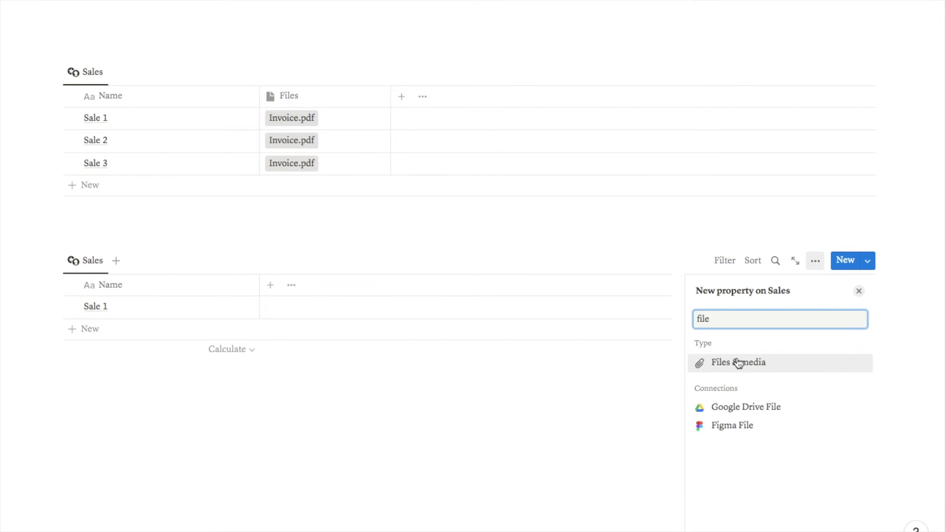
pyautogui.click(734, 372)
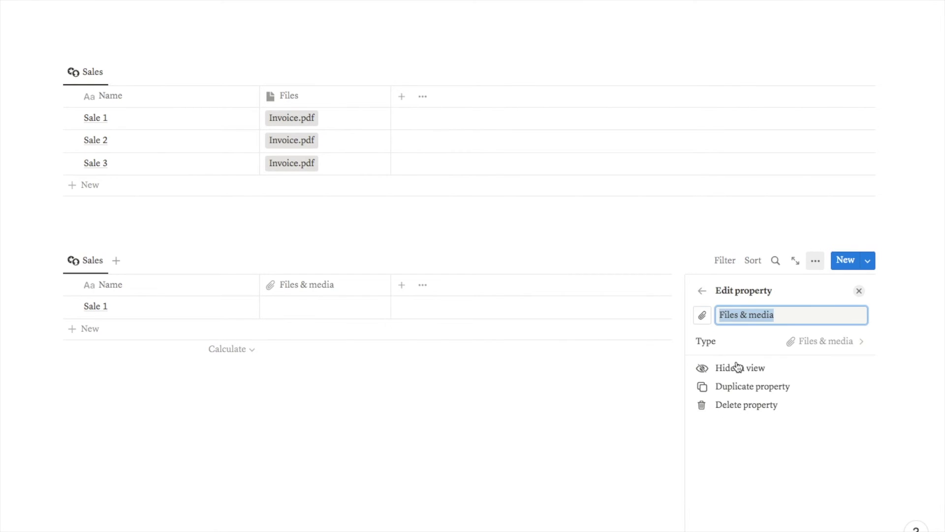
pyautogui.write('F')
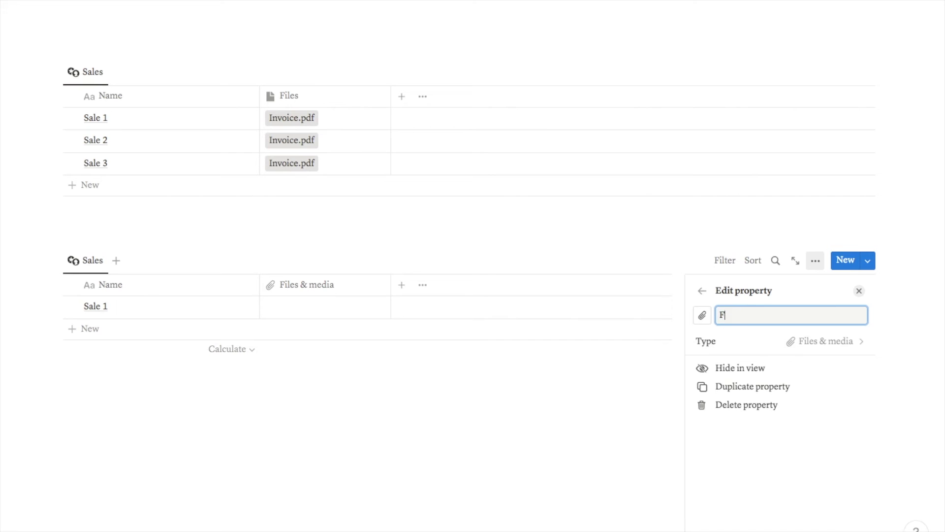
pyautogui.write('iles')
pyautogui.click(859, 291)
pyautogui.click(293, 309)
pyautogui.click(302, 305)
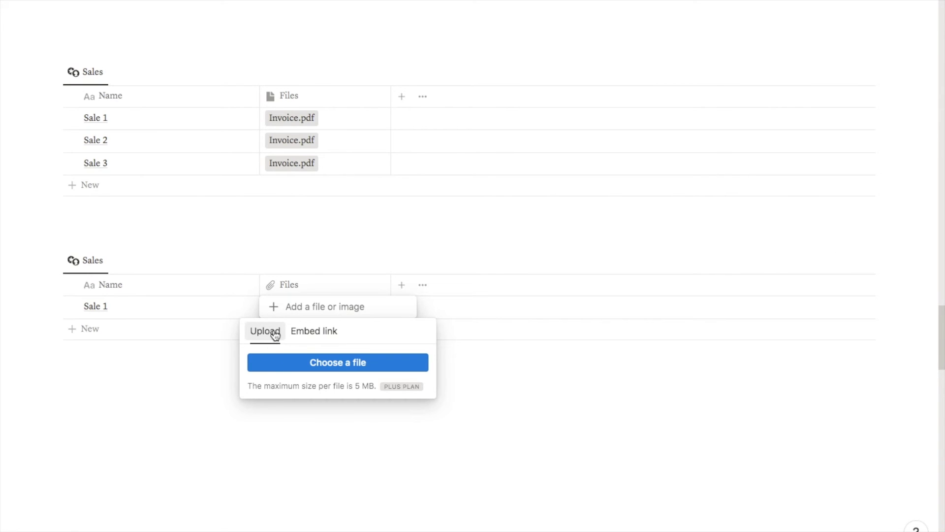
# Upload Invoice.pdf into Sale 1's Files cell in the lower Sales table
pyautogui.click(311, 336)
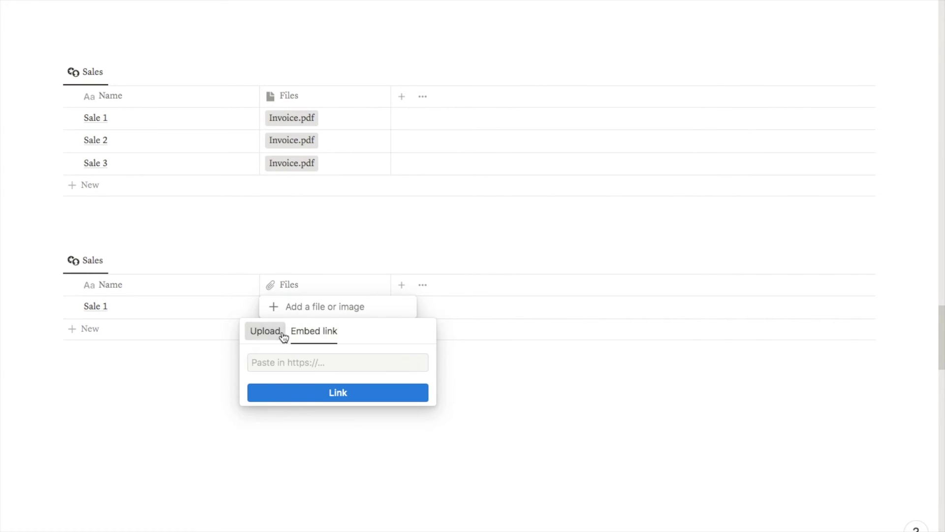
pyautogui.click(266, 333)
pyautogui.click(320, 362)
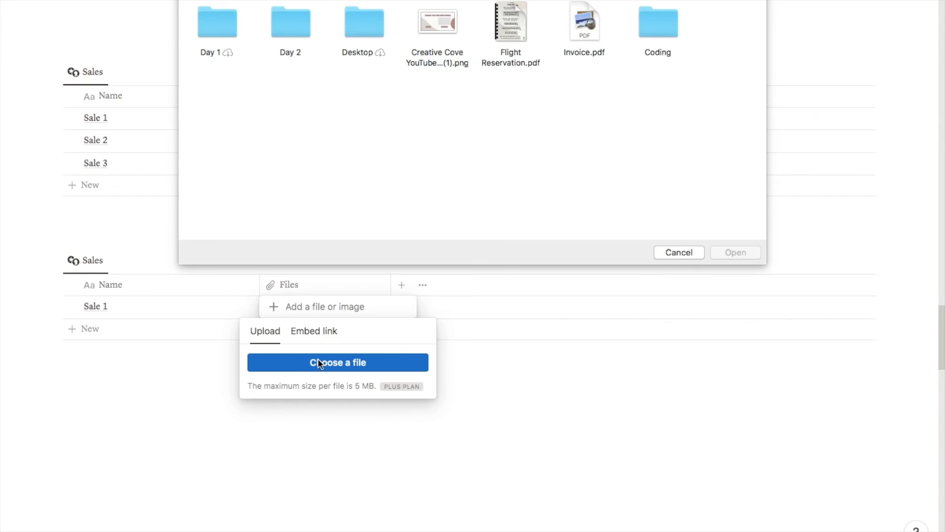
pyautogui.click(585, 16)
pyautogui.doubleClick(584, 16)
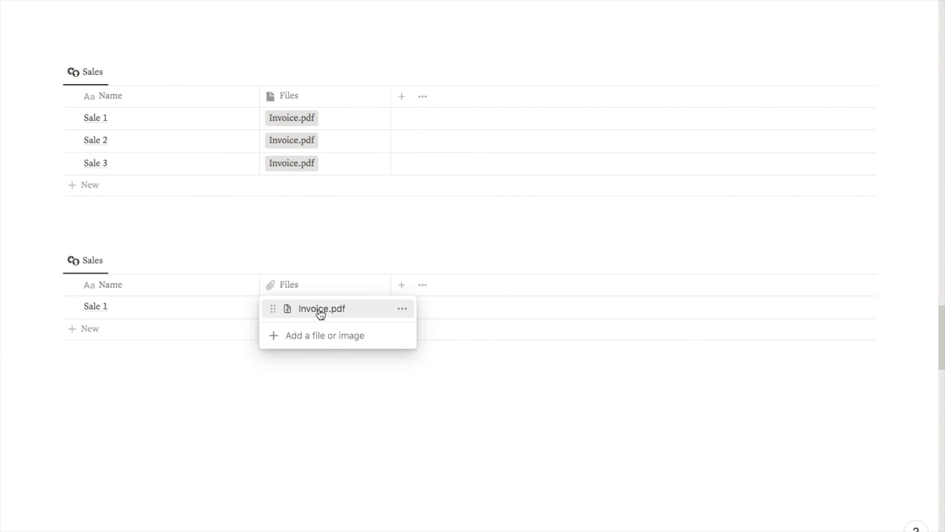
pyautogui.click(402, 308)
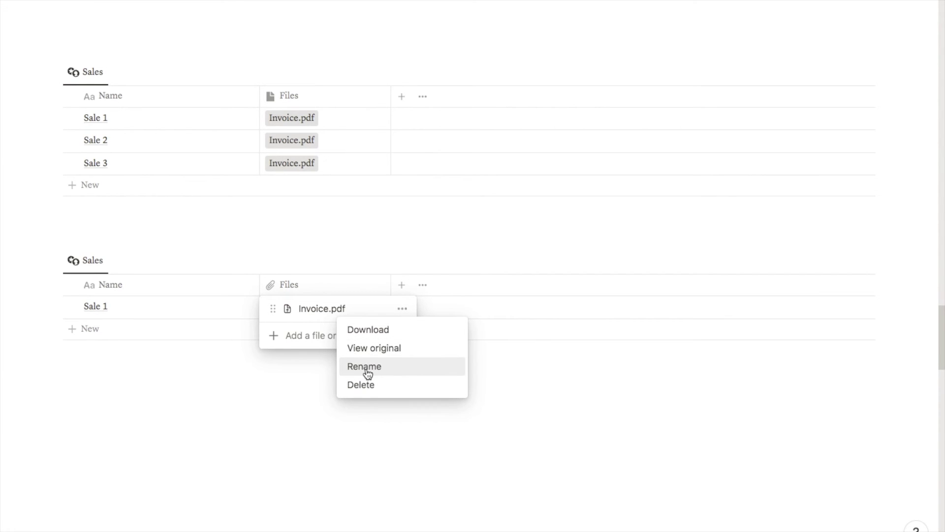
pyautogui.click(302, 323)
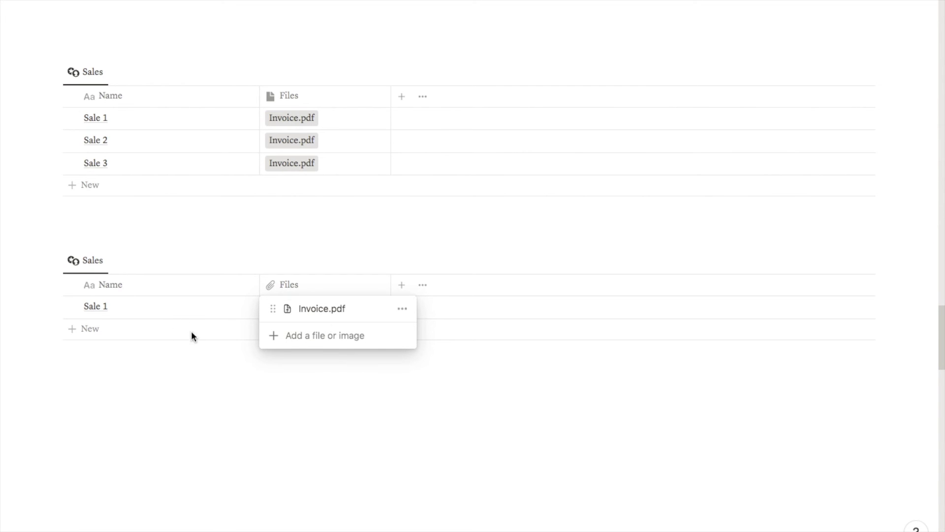
# Upload invoice.pdf as a second file in Sale 1's Files cell
pyautogui.click(294, 336)
pyautogui.click(301, 386)
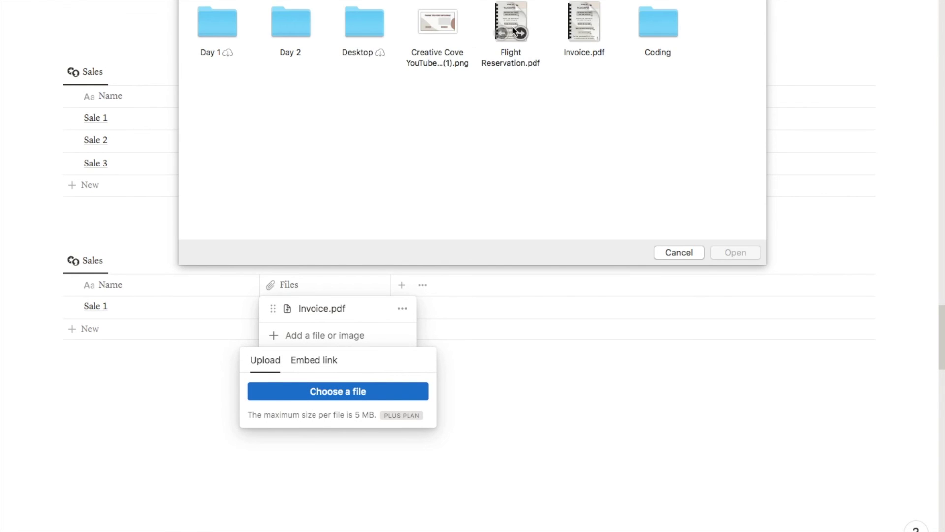
pyautogui.doubleClick(588, 29)
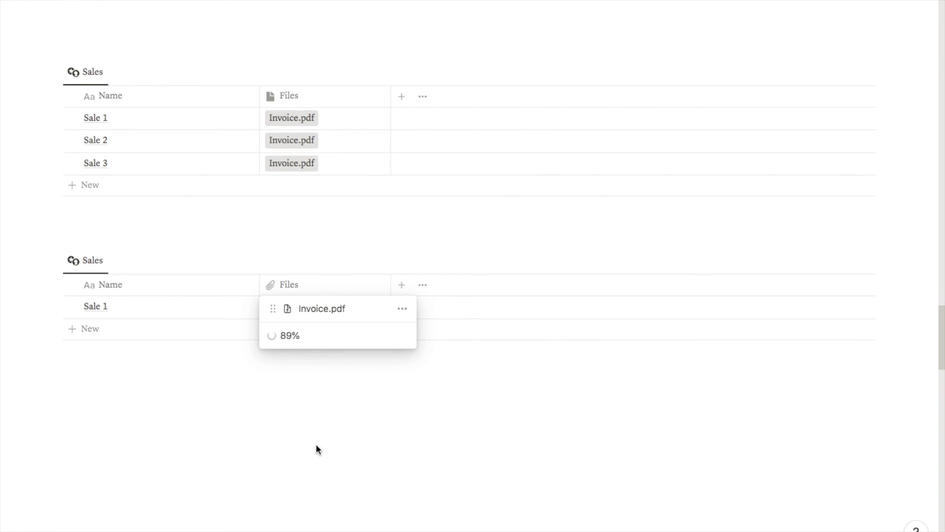
pyautogui.click(283, 449)
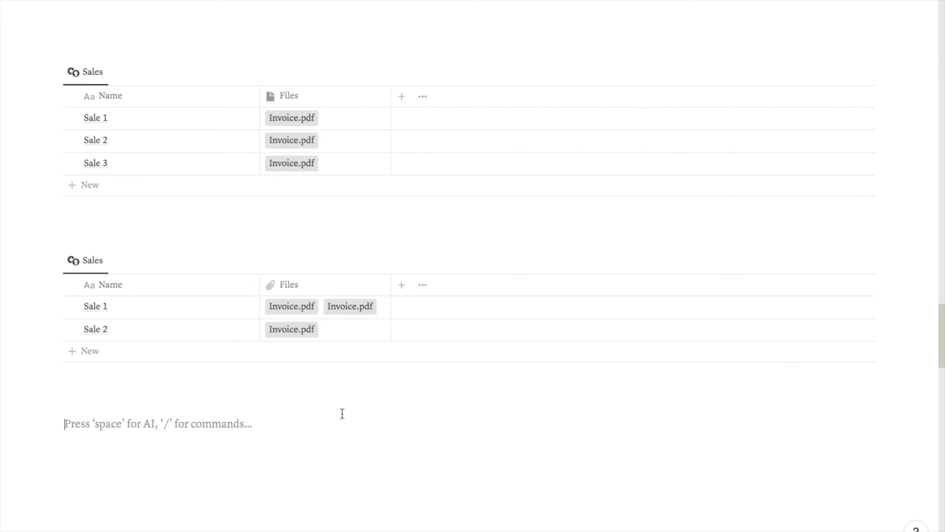
pyautogui.click(352, 334)
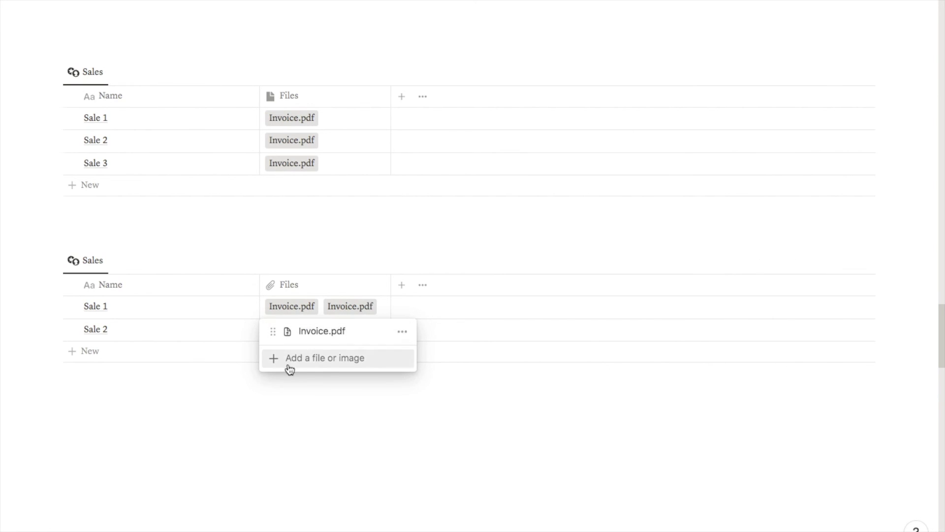
pyautogui.click(401, 333)
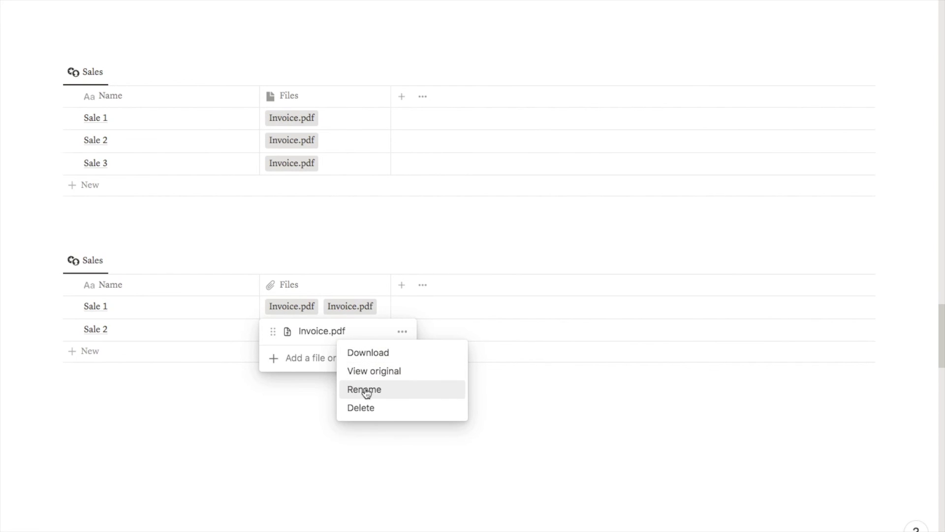
pyautogui.click(315, 363)
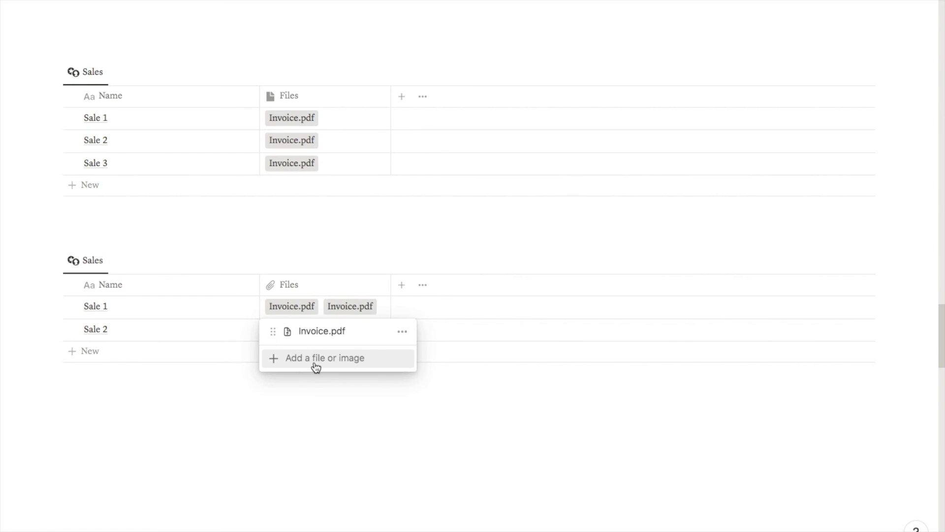